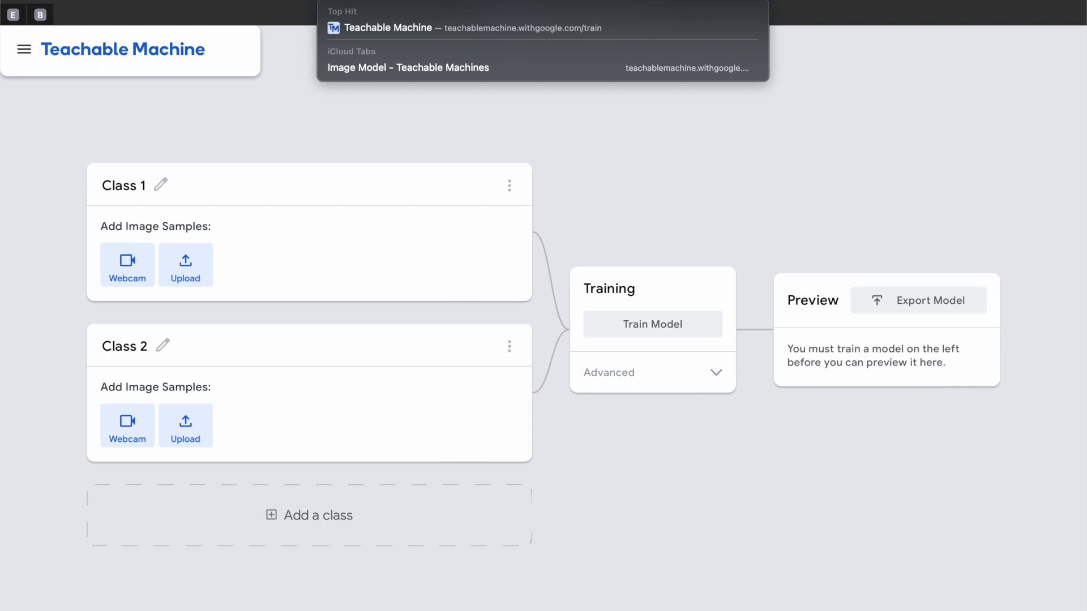
- Open the Teachable Machine home page and start a new image project with the standard image model
key(BackSpace)
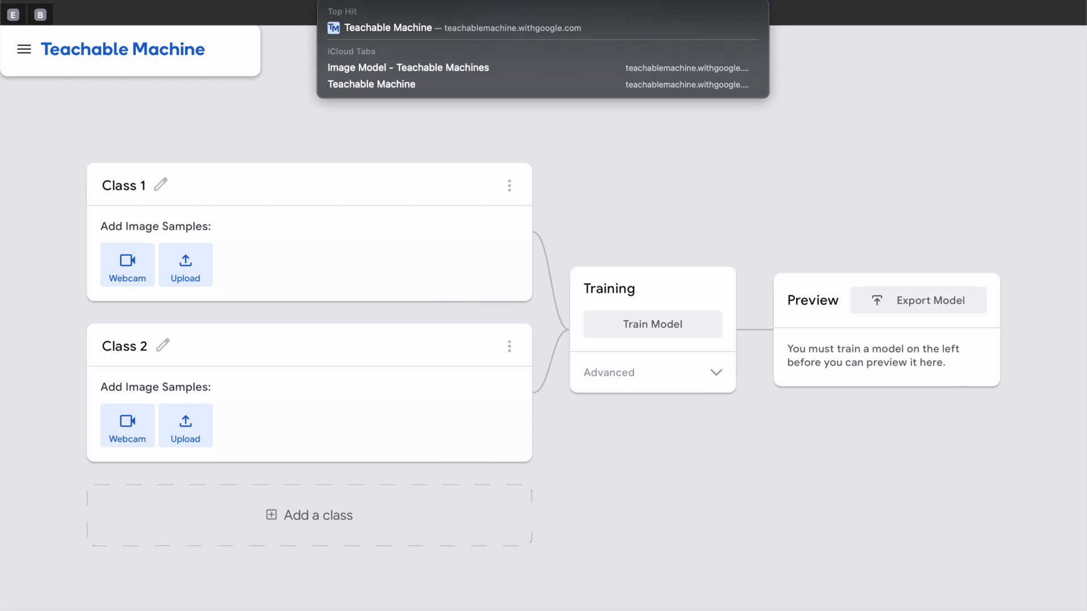
key(Return)
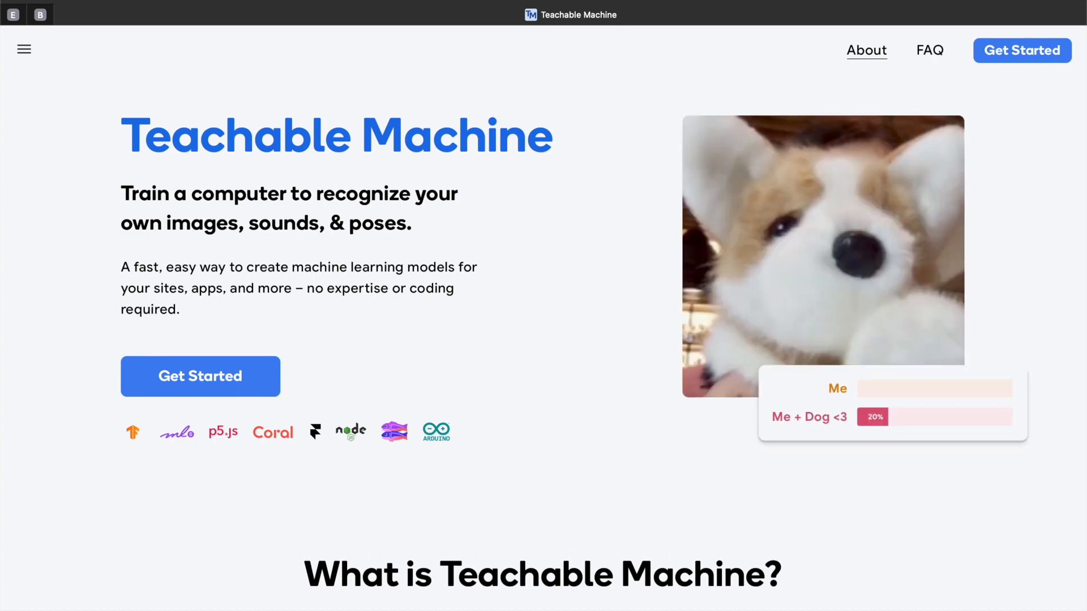
click(1029, 57)
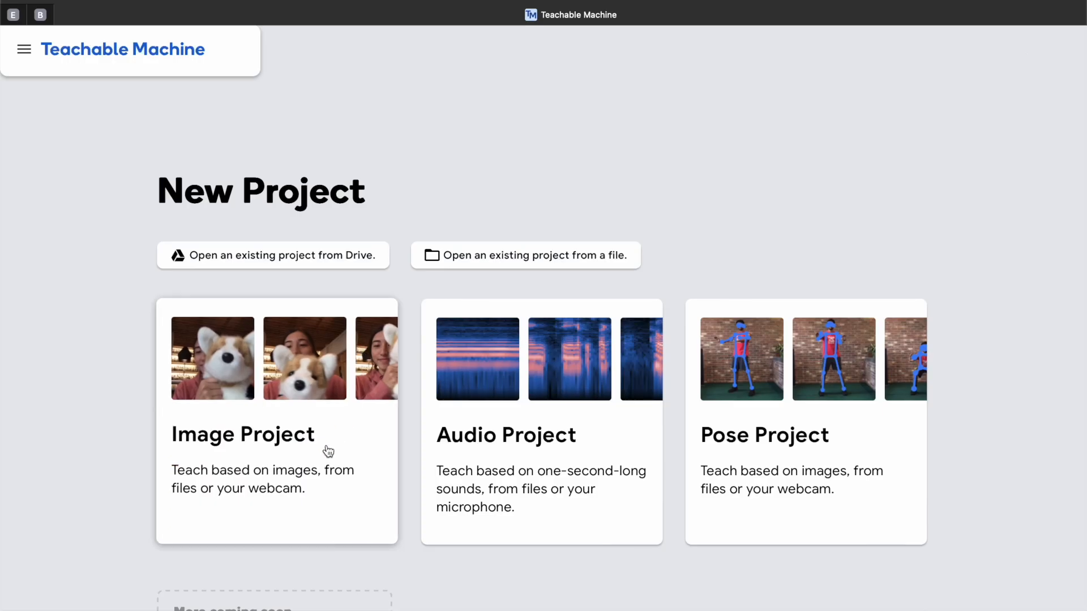
click(329, 451)
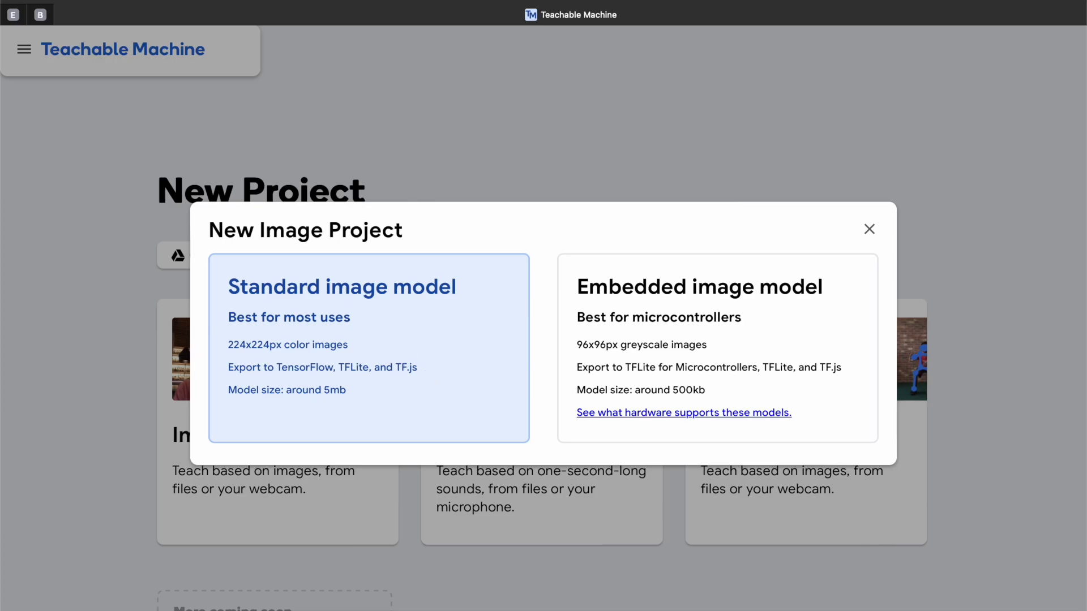
click(429, 376)
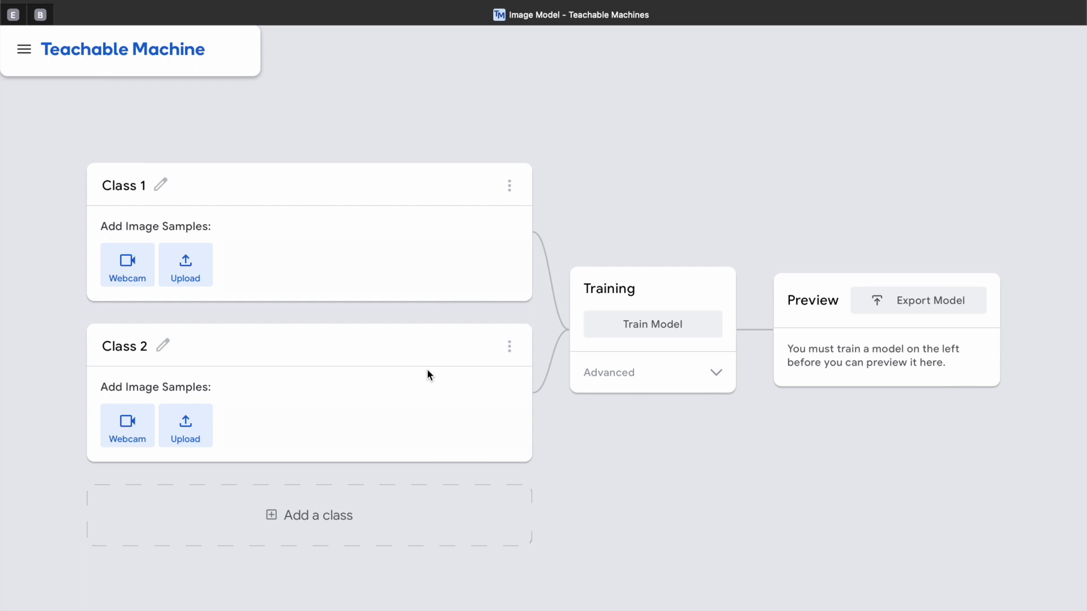
- Rename the first class as "less than ripe" and the second class as "ripe"
click(138, 187)
key(BackSpace)
text(less than ripe)
click(133, 349)
text(ripe)
- Add a third class and name it "more than ripe"
click(311, 516)
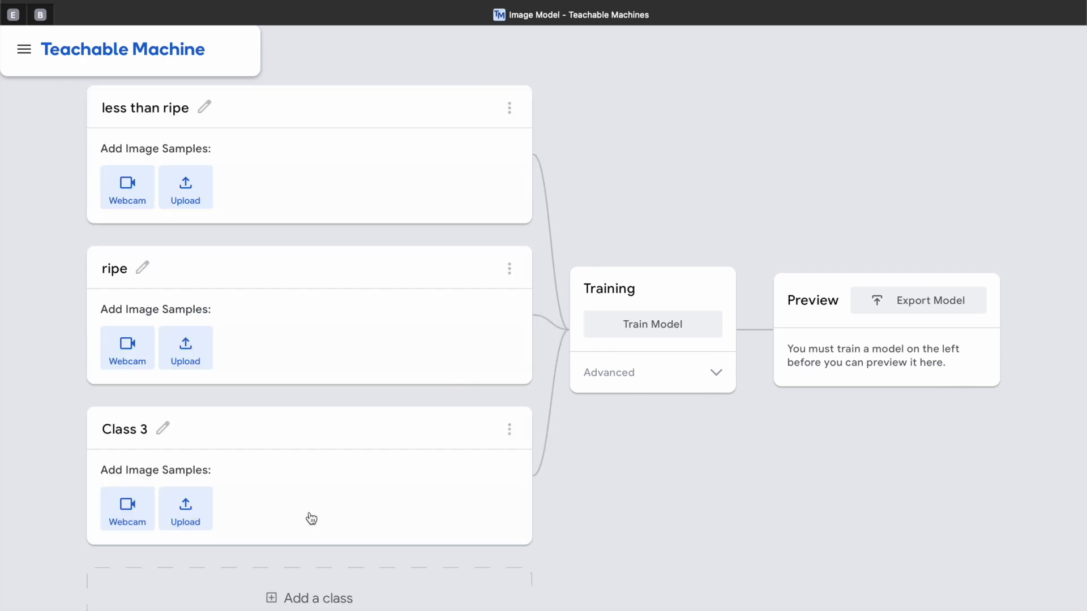
click(138, 434)
text(more than ripe)
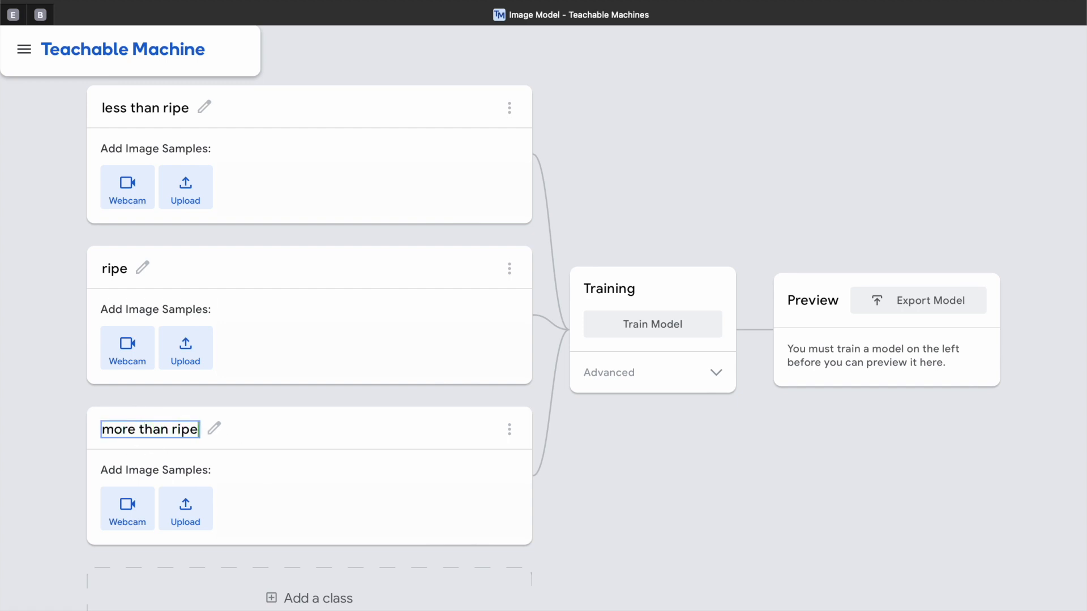
key(Return)
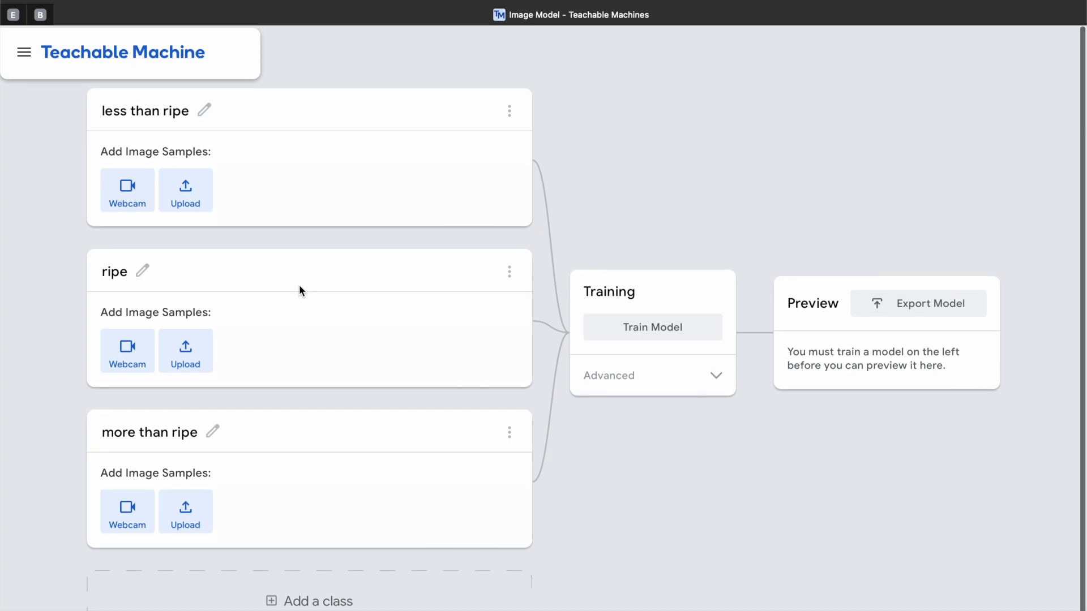
- Add a fourth class and name it "not a banana"
click(329, 600)
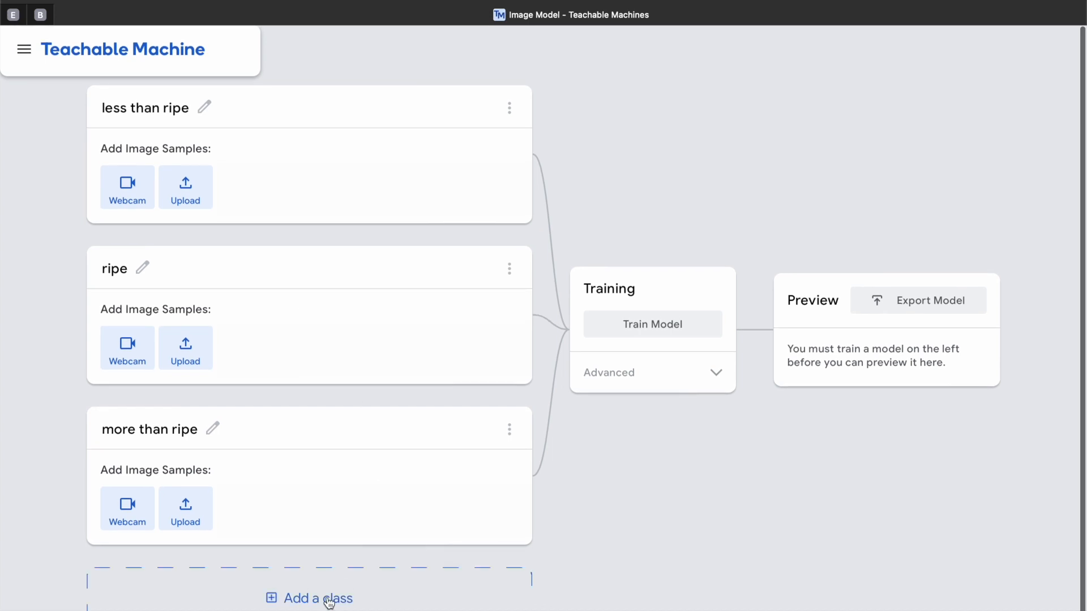
click(165, 589)
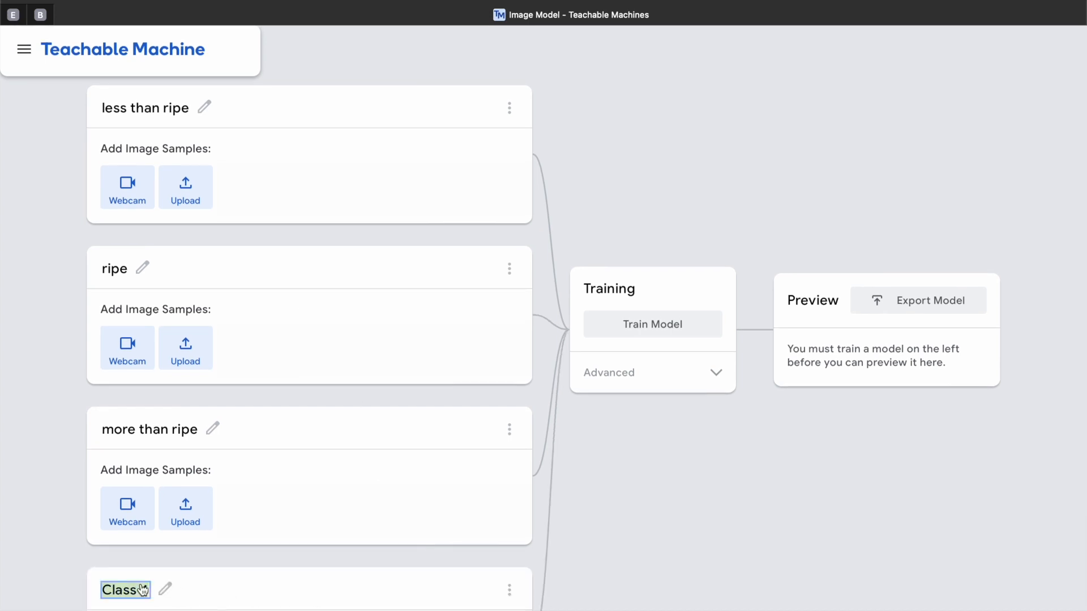
text(not a b)
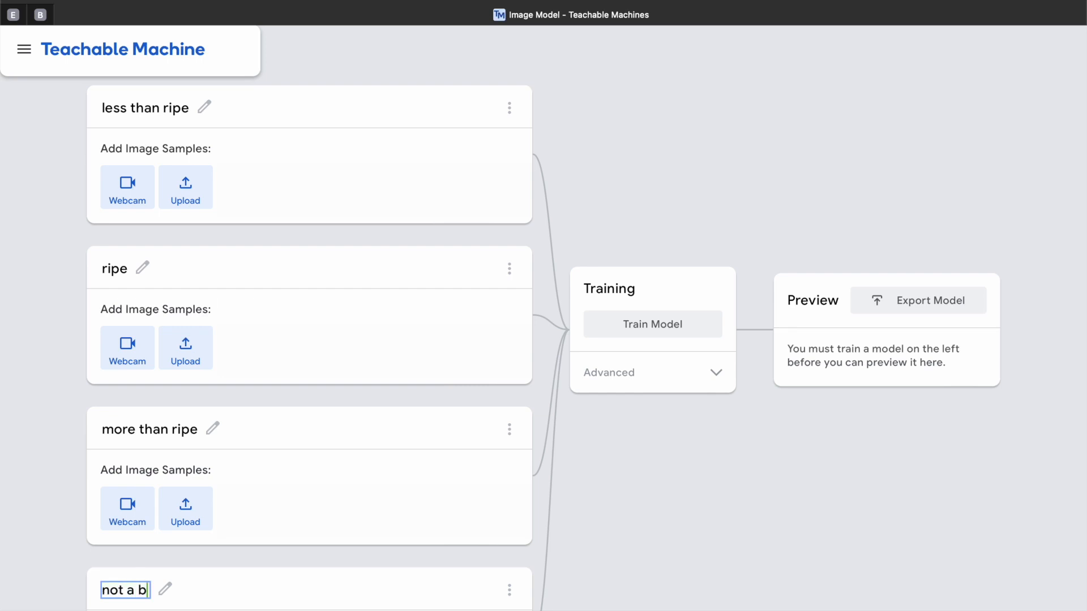
text(anana)
key(Return)
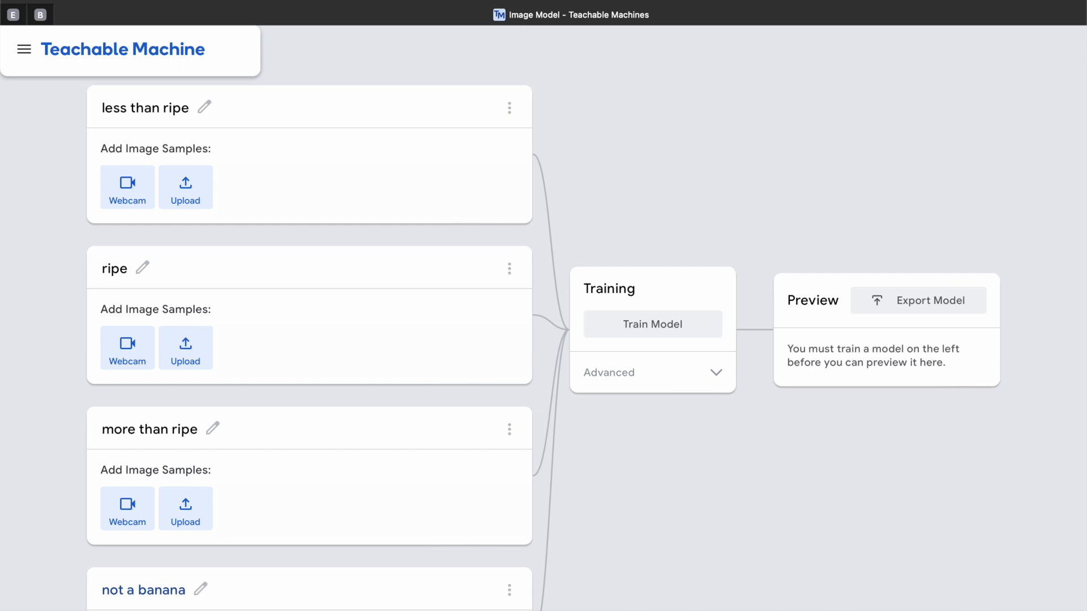
- Upload the "blue" image from Downloads as a sample for the "less than ripe" class
scroll(423, 361, down, 2)
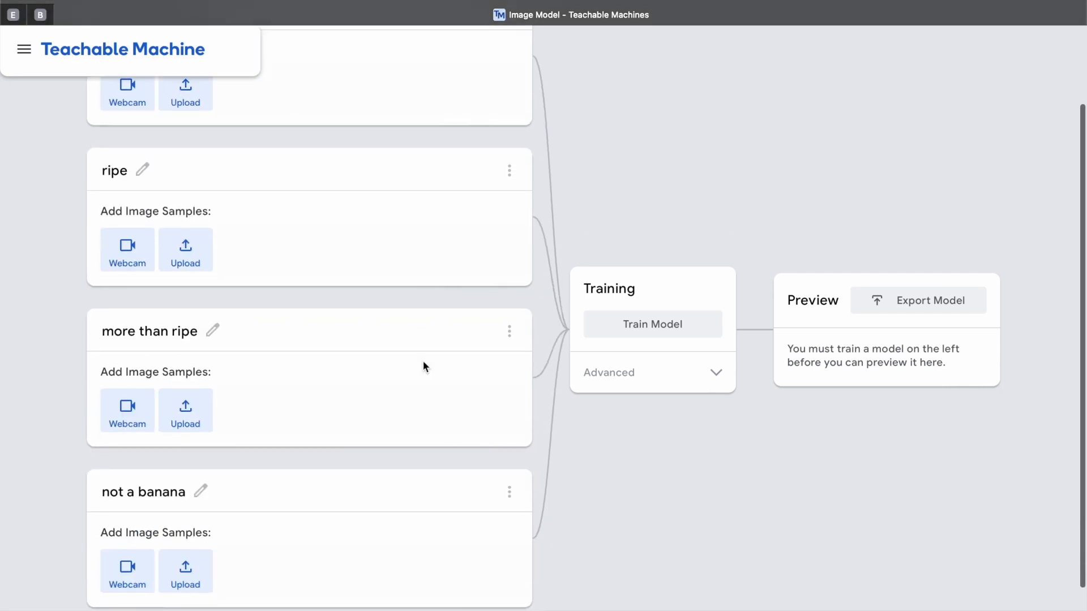
scroll(422, 361, up, 2)
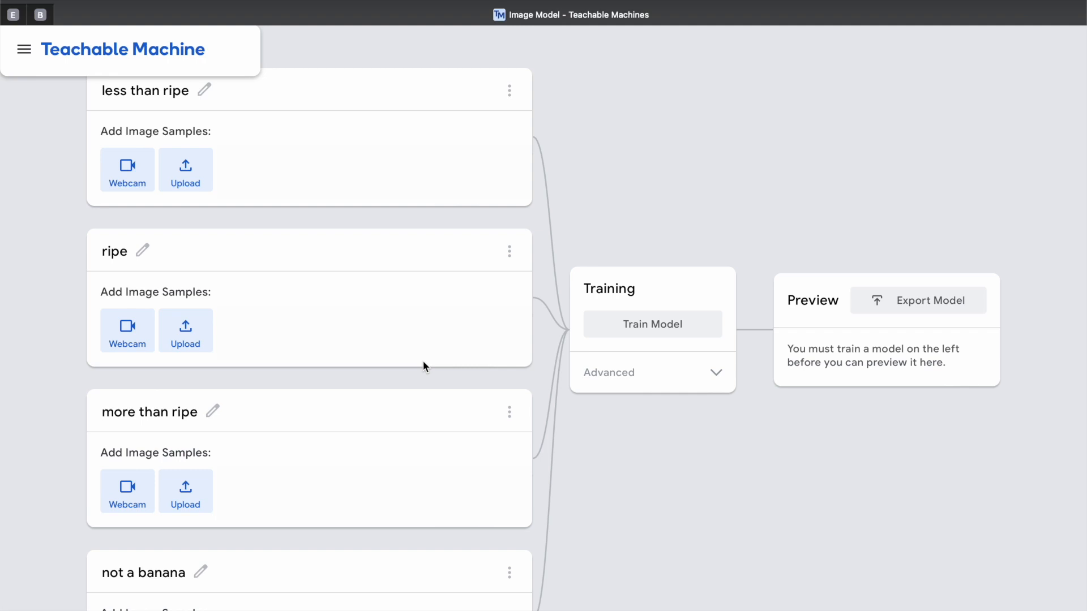
scroll(272, 219, up, 1)
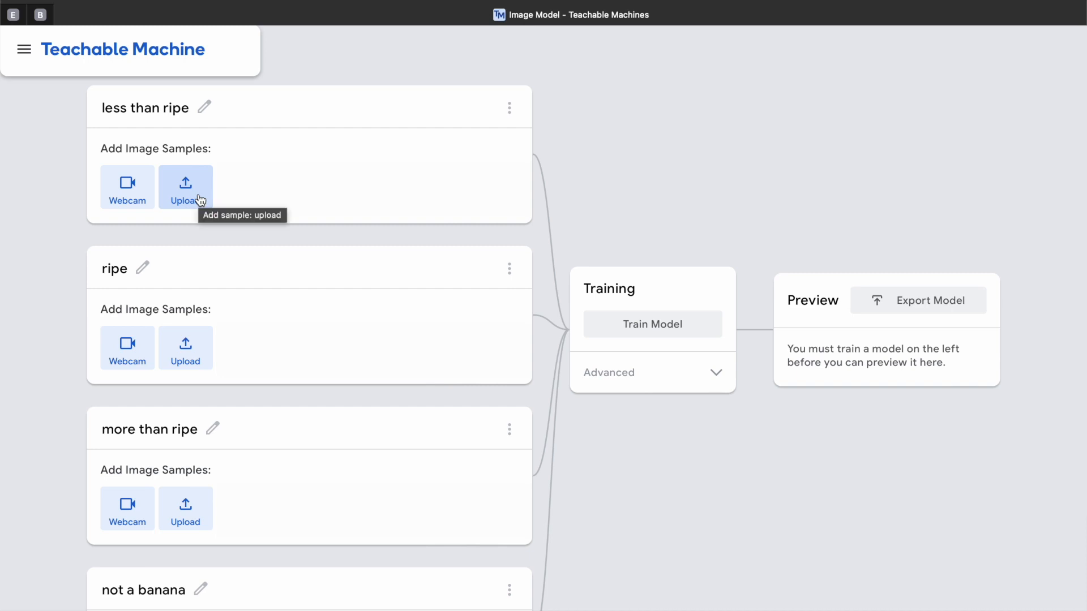
click(201, 200)
click(199, 198)
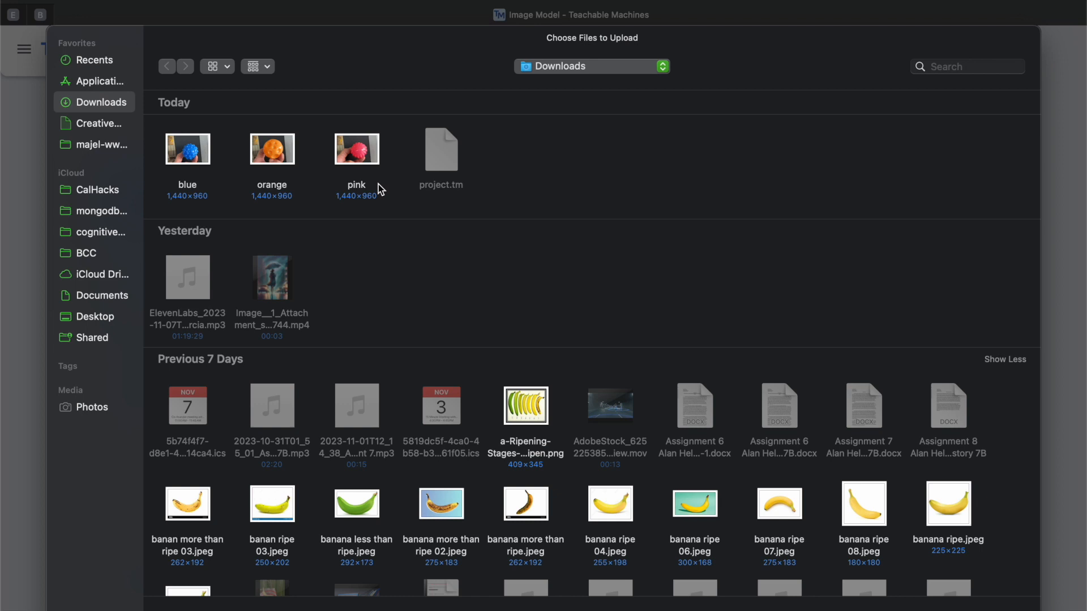
double_click(199, 160)
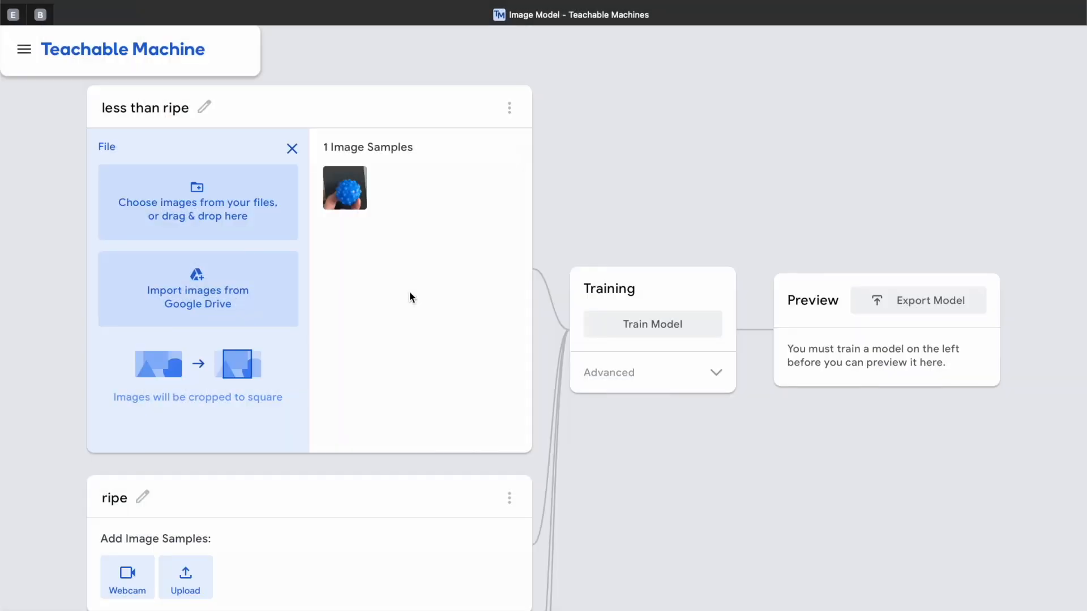
- Upload the "orange" image from Downloads as a sample for the "ripe" class
scroll(409, 294, down, 5)
click(185, 339)
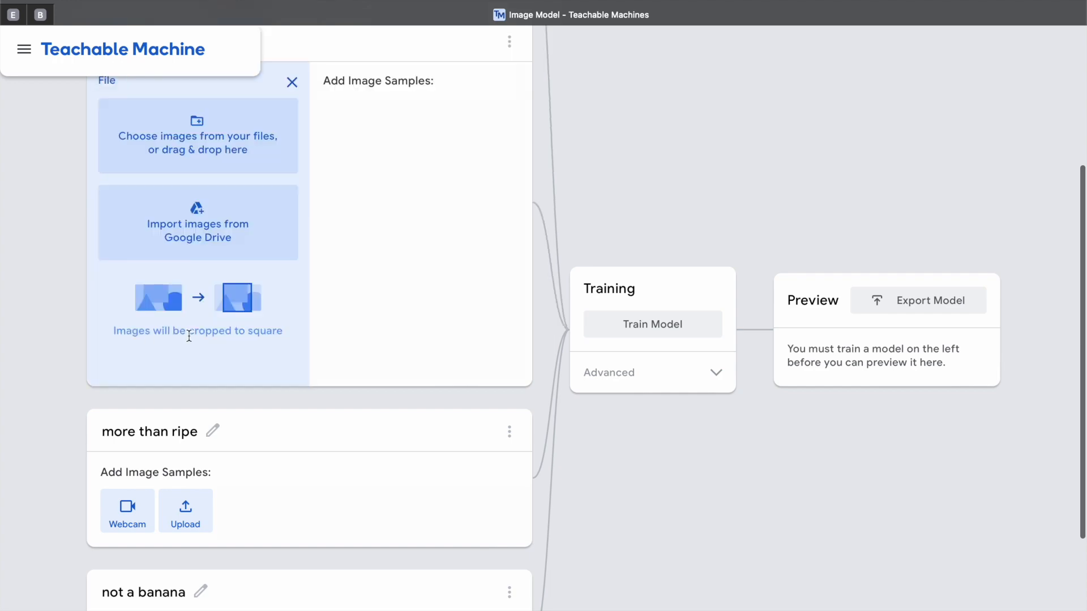
click(233, 127)
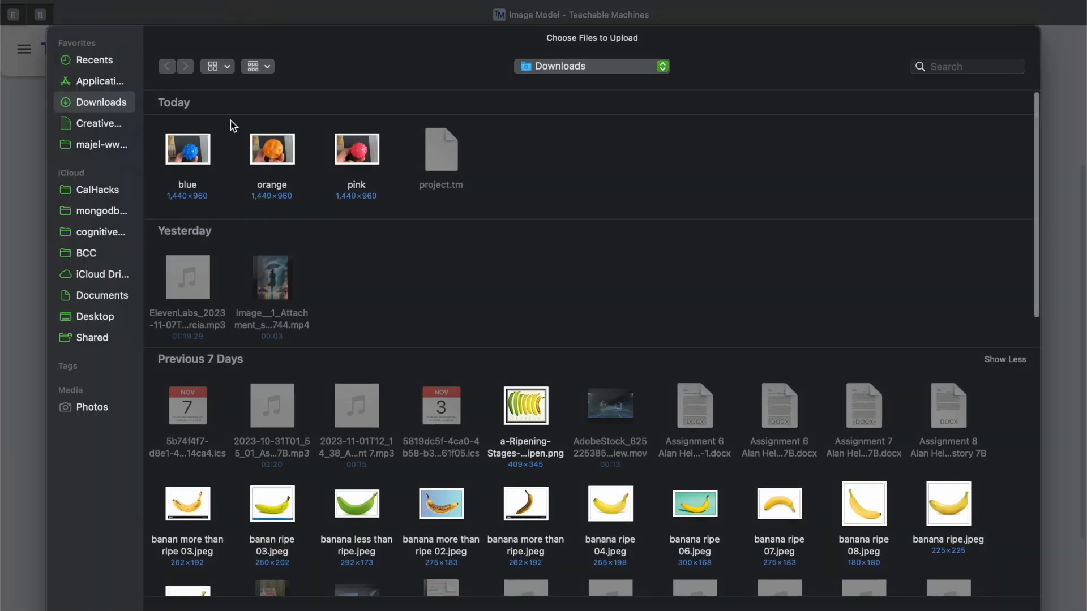
double_click(284, 162)
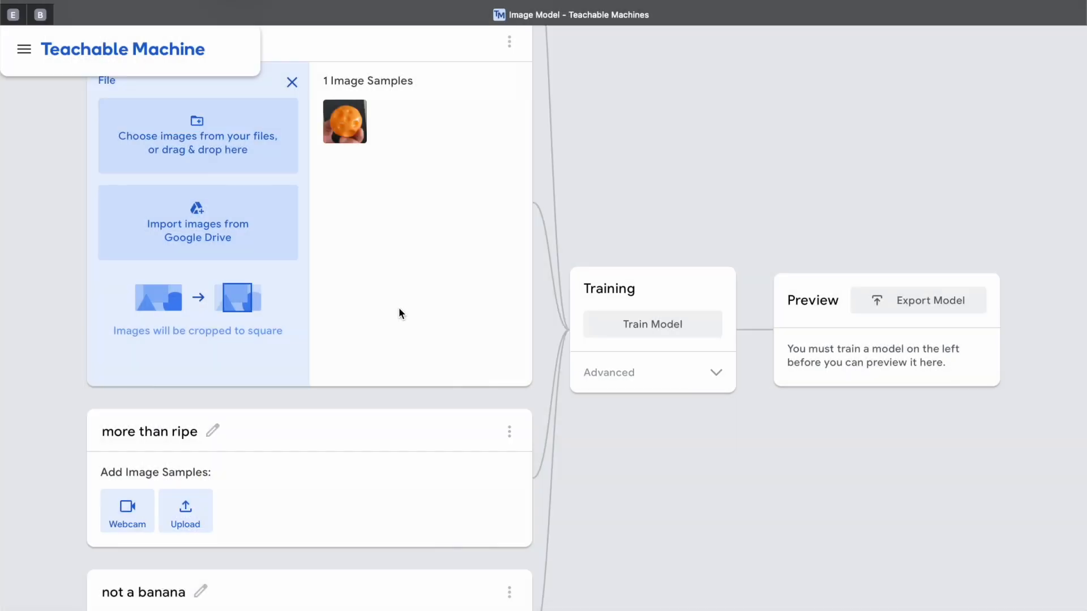
- Upload the "pink" image from Downloads as a sample for the "more than ripe" class and close its file upload area
scroll(398, 307, down, 3)
click(202, 425)
click(264, 201)
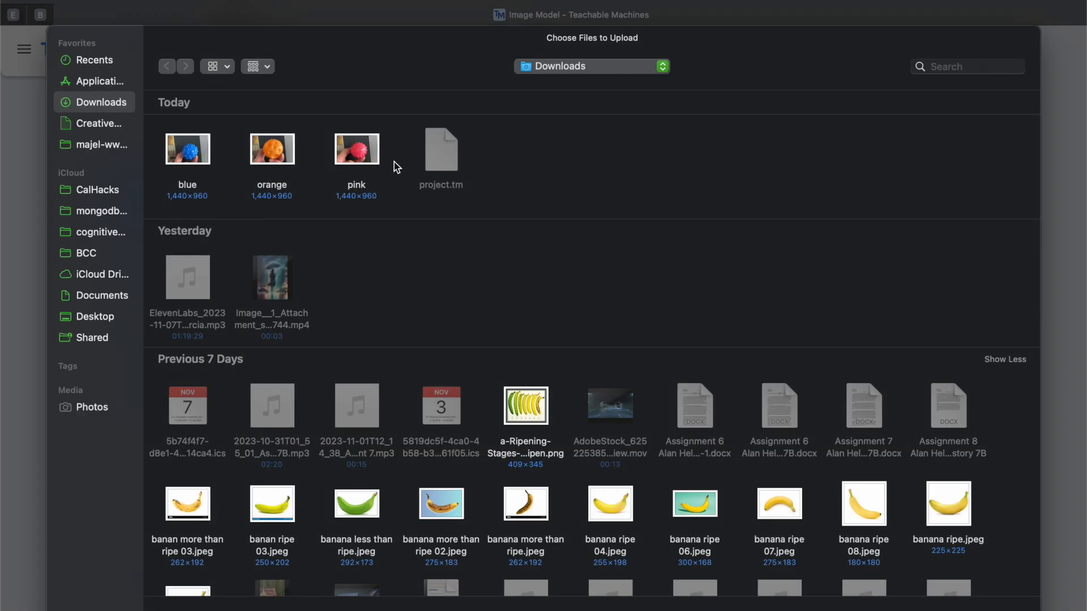
double_click(374, 155)
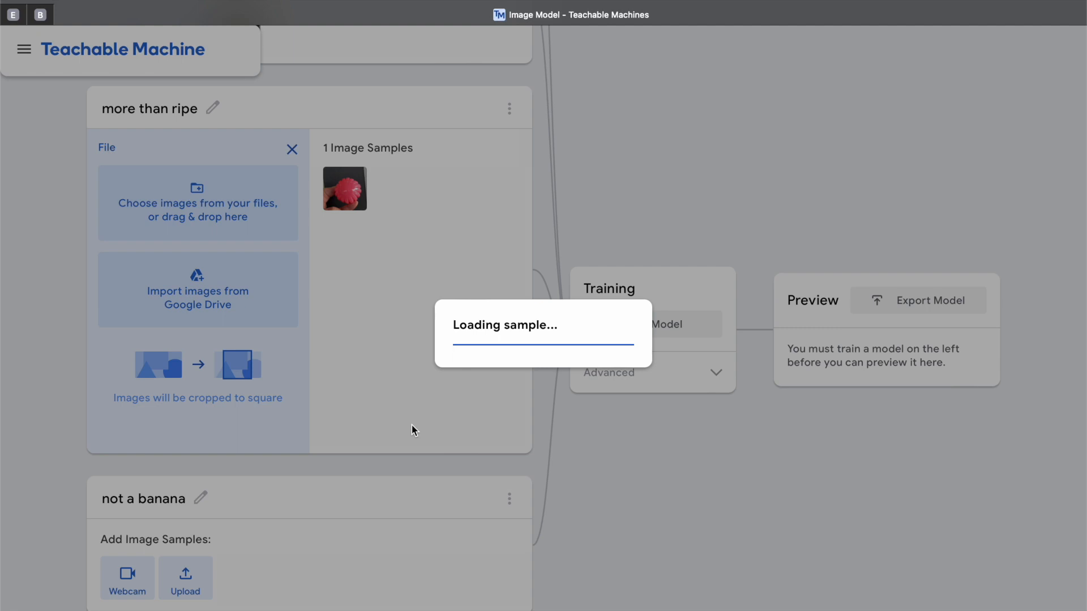
scroll(412, 426, down, 2)
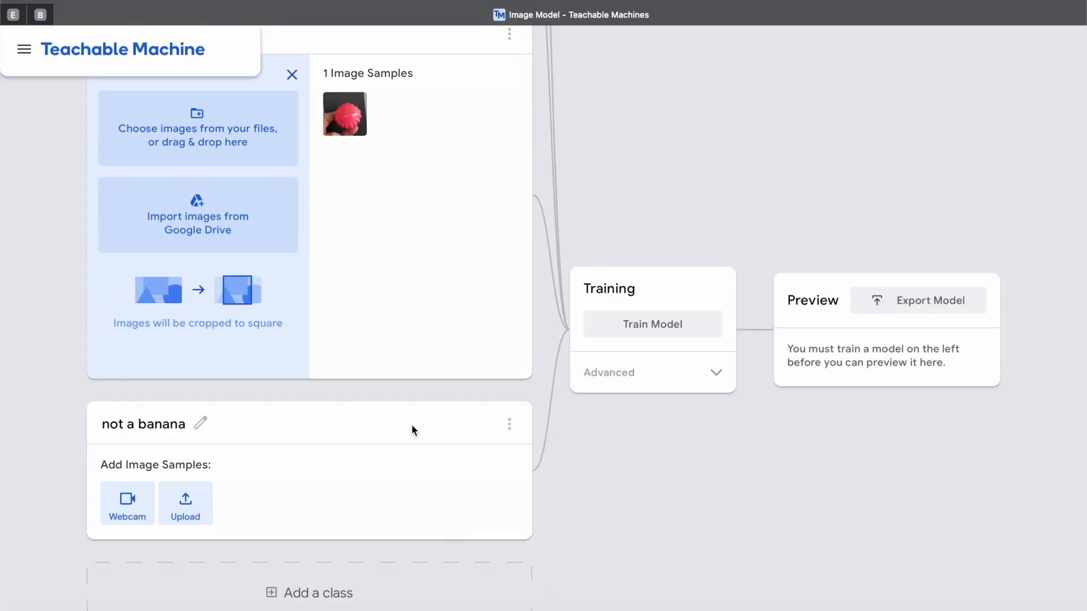
scroll(412, 429, up, 10)
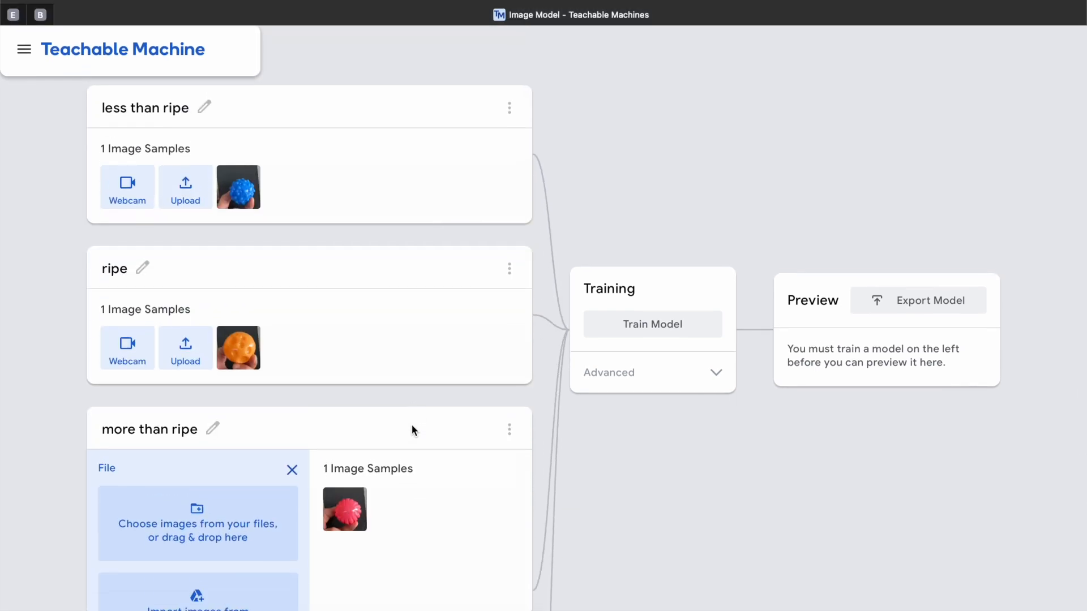
click(292, 473)
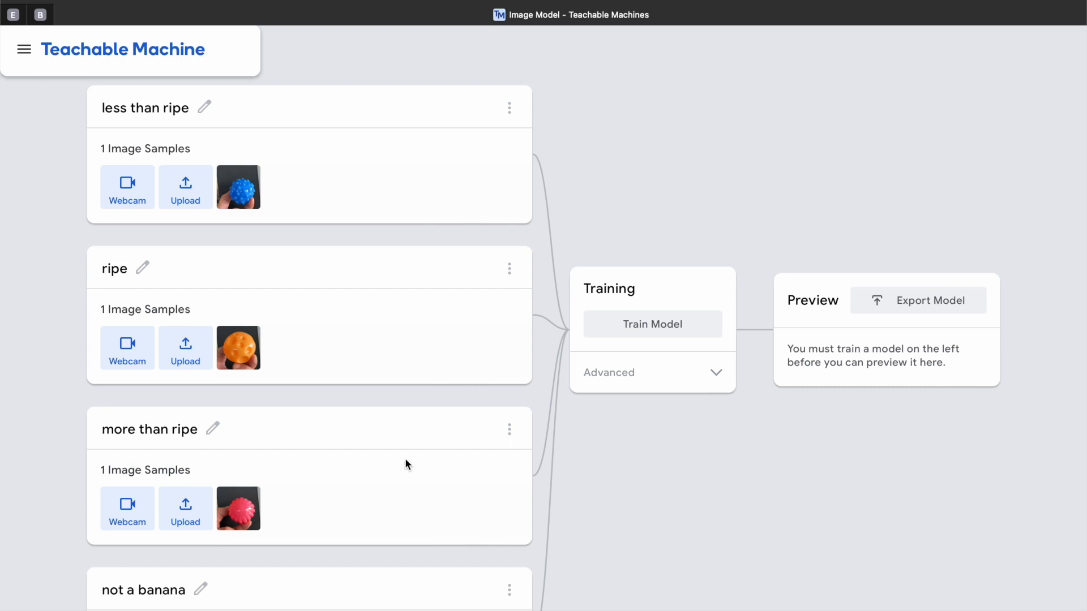
- Try to train the model with samples in only the first three classes
click(665, 329)
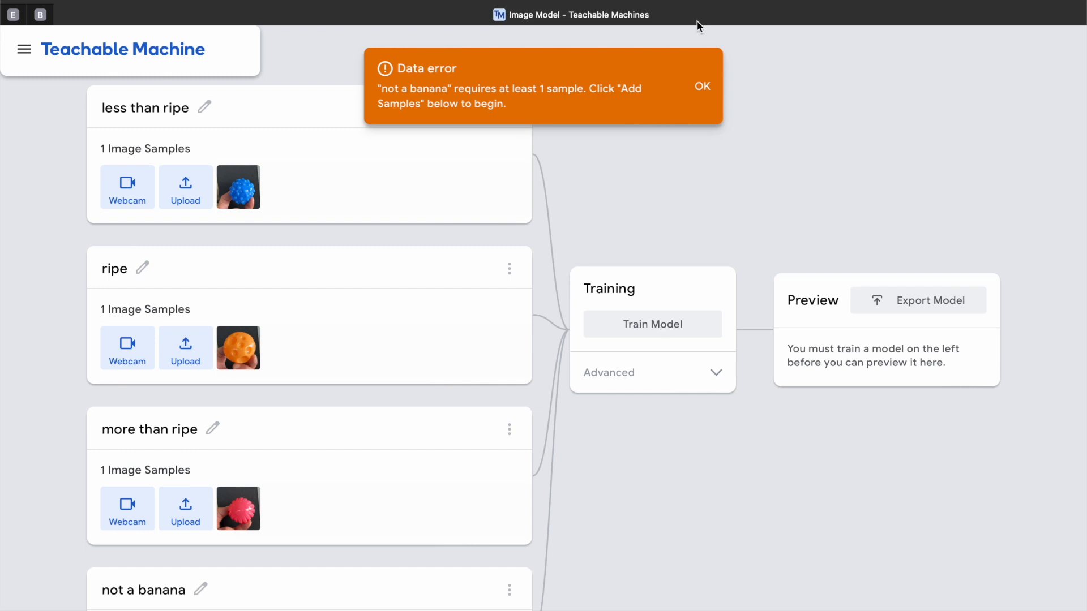
click(702, 87)
- Upload banana less than ripe.jpeg as a sample for the "not a banana" class and close its file upload area
scroll(322, 594, down, 3)
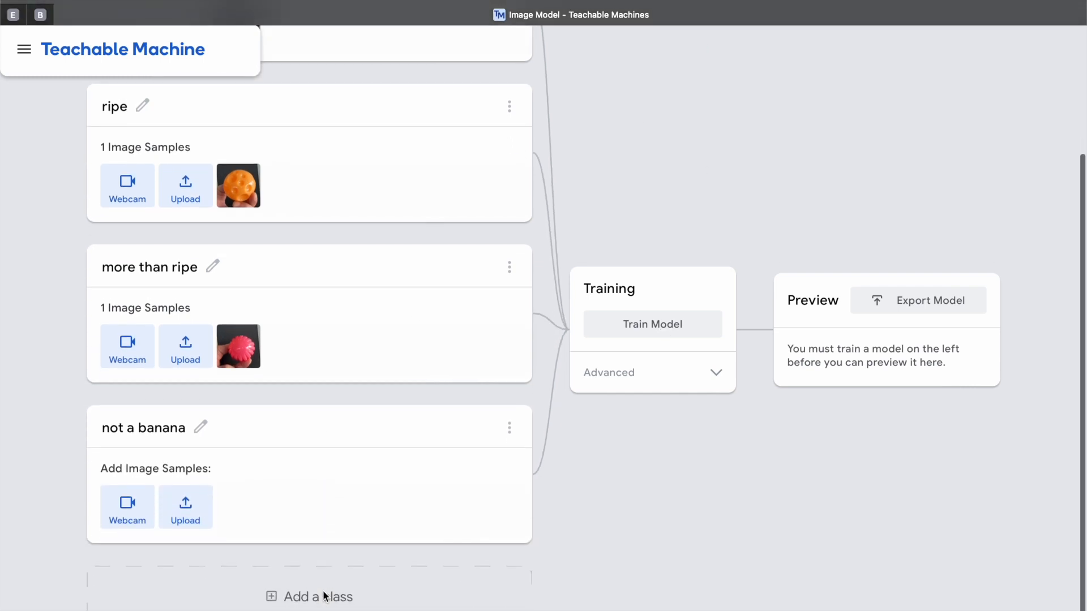
click(194, 515)
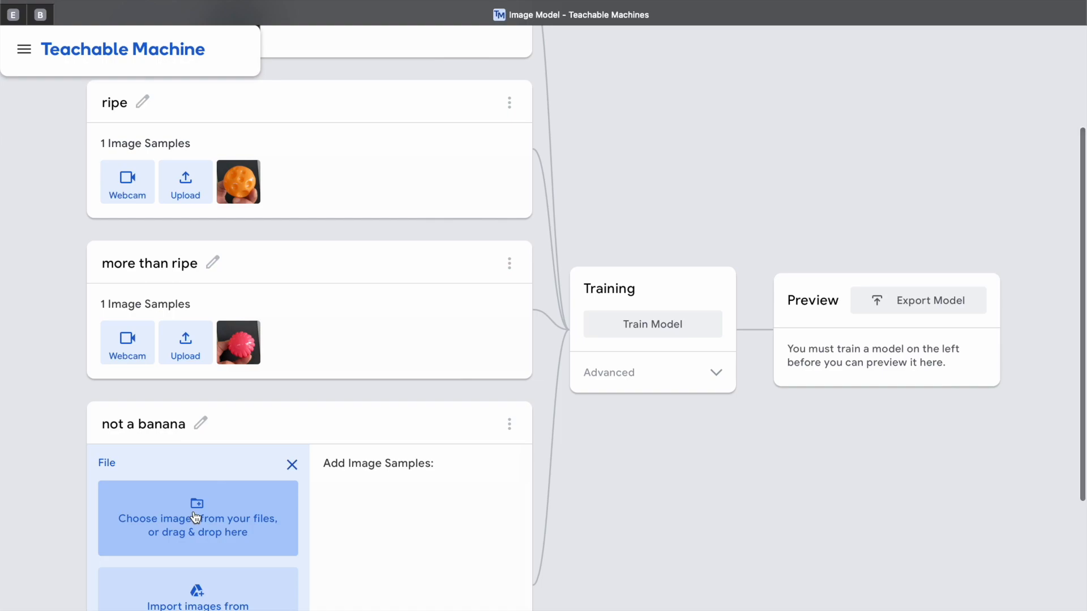
click(196, 517)
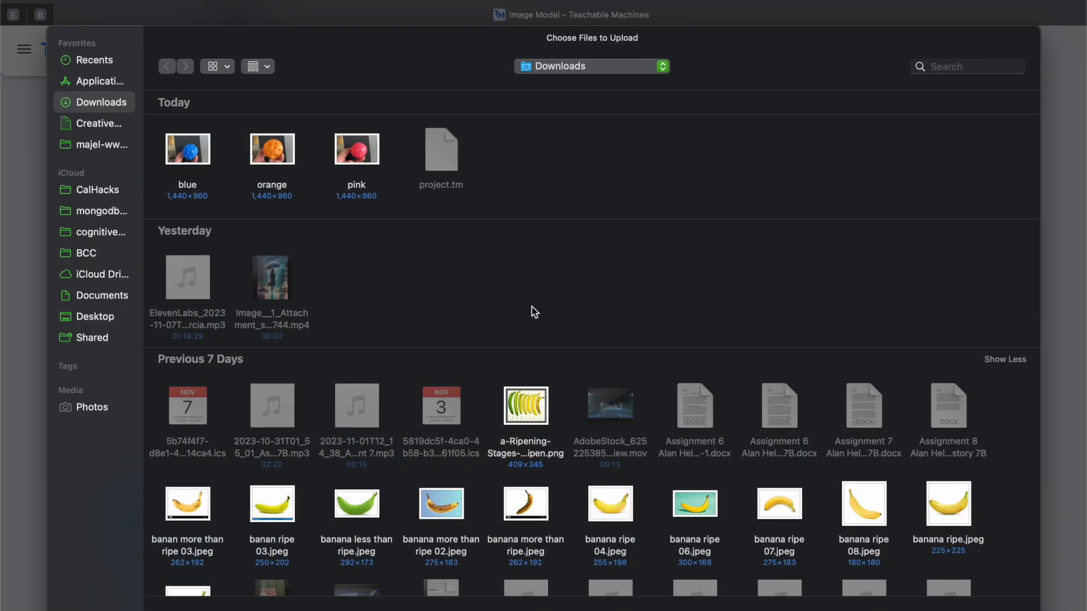
scroll(510, 334, down, 5)
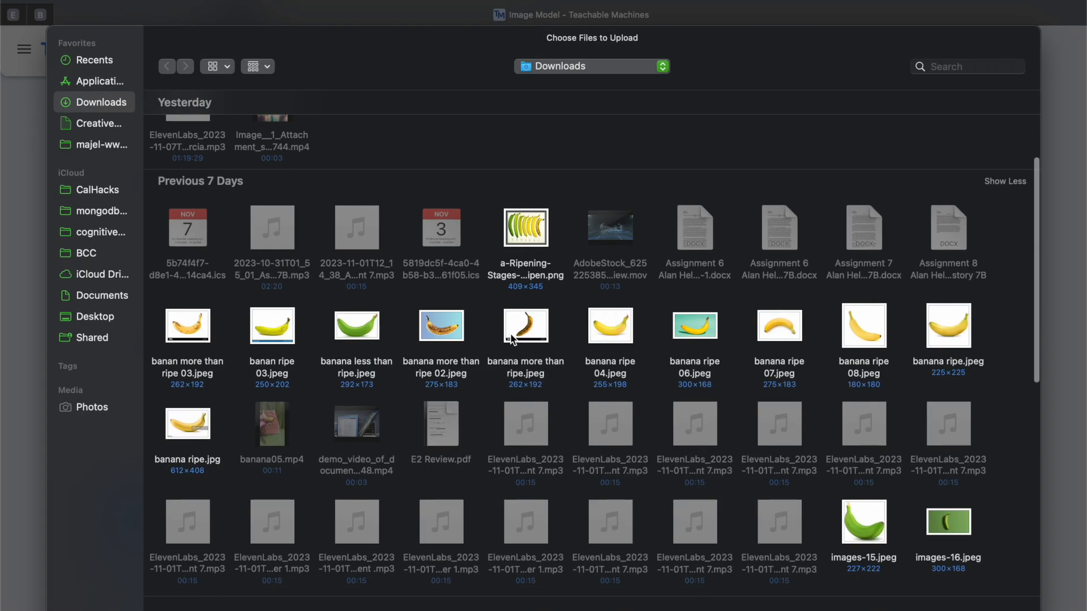
double_click(363, 332)
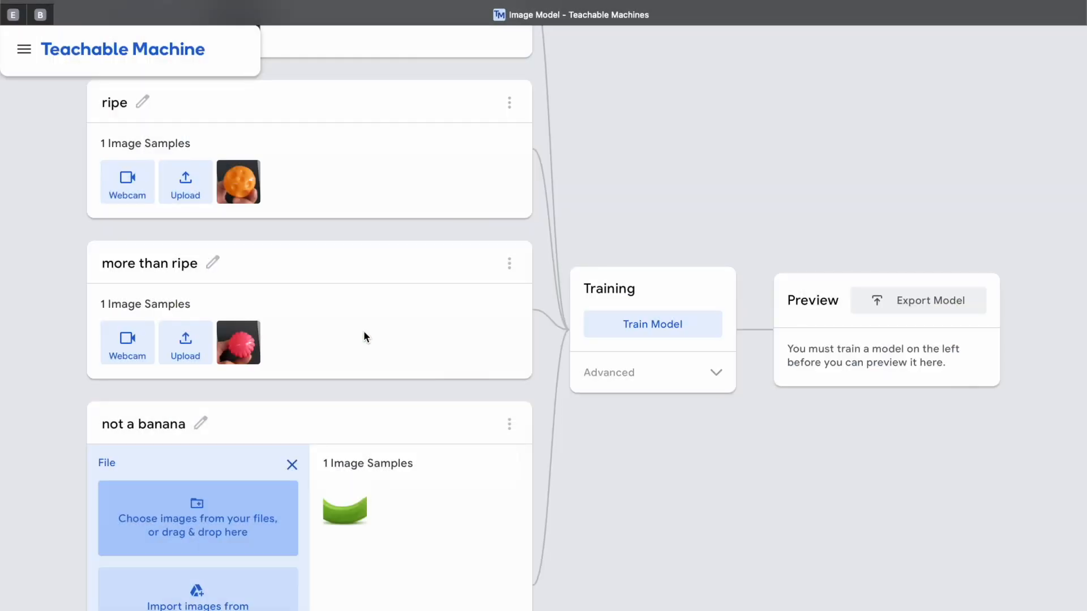
scroll(364, 335, down, 5)
click(294, 240)
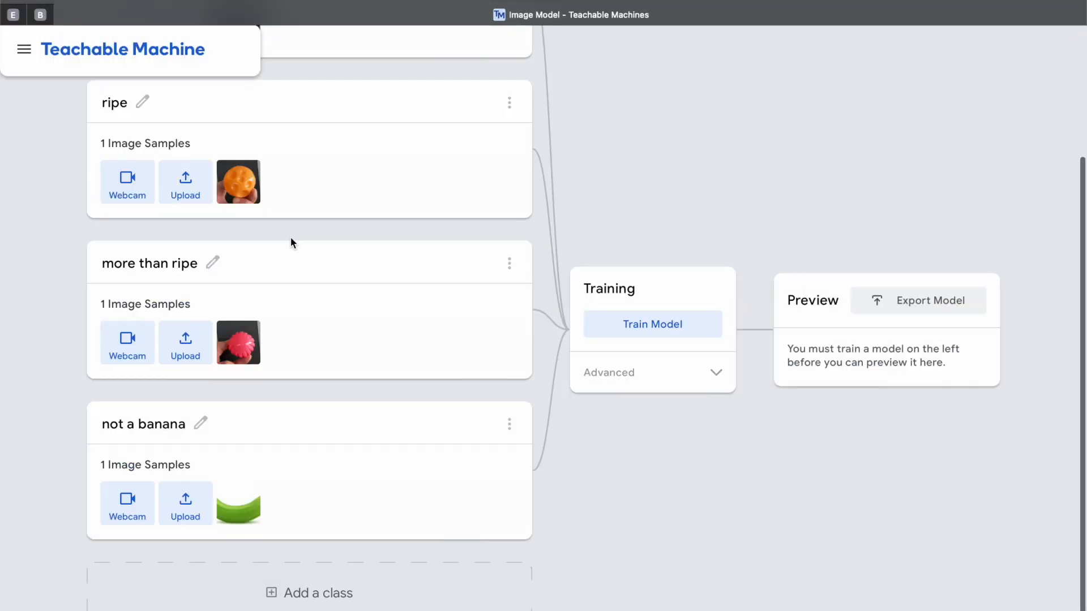
- Train the model on the four classes and allow camera access for the live webcam preview
scroll(683, 337, up, 2)
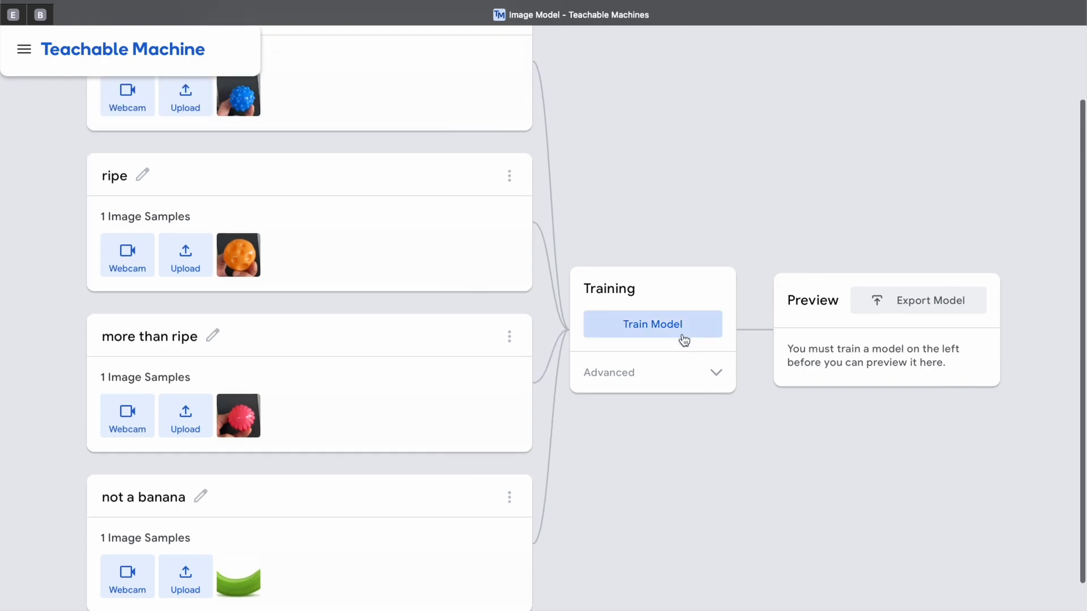
click(654, 330)
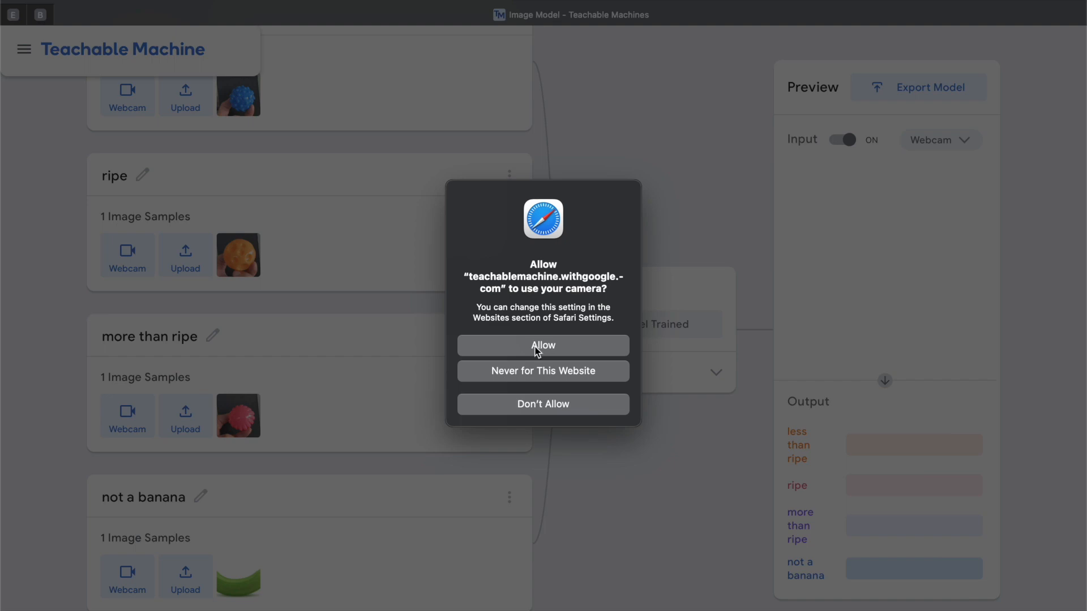
click(536, 349)
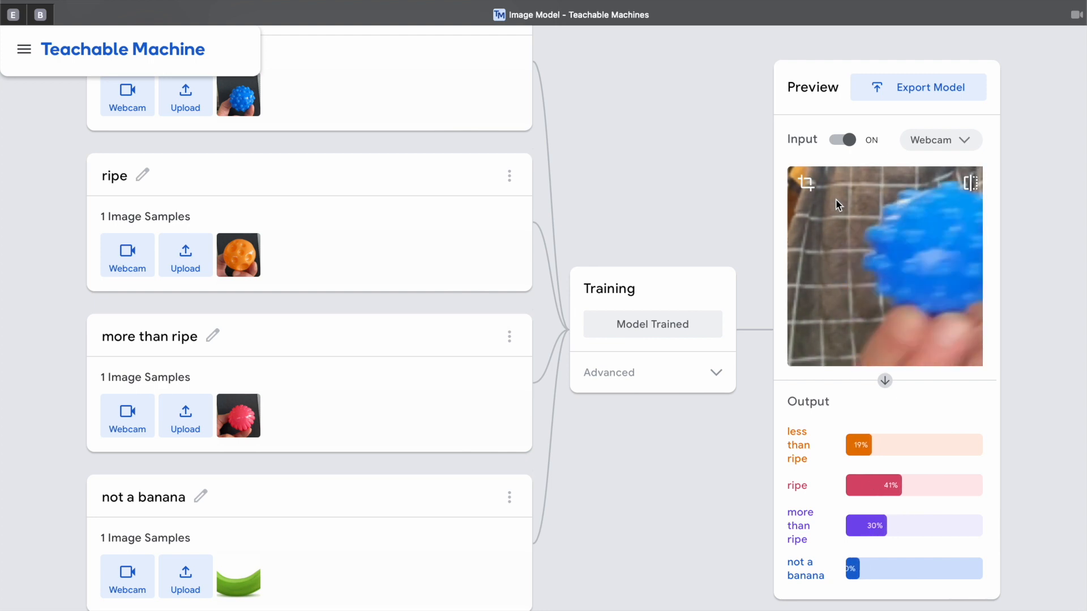
scroll(473, 423, up, 2)
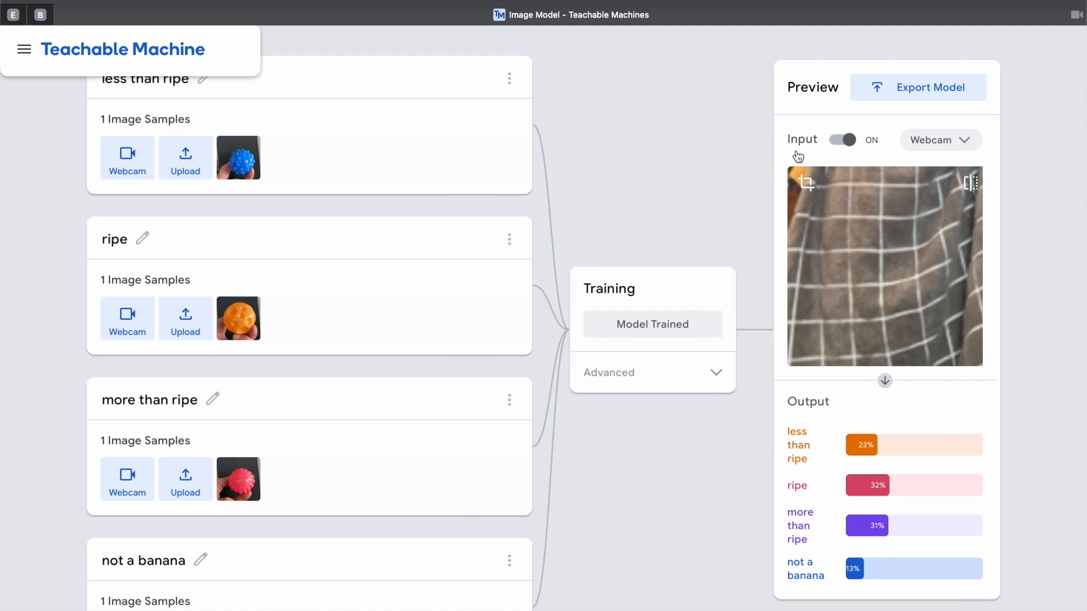
- Switch off the live preview input and record webcam samples of the pink ball for the "more than ripe" class, about 115 in total
click(841, 140)
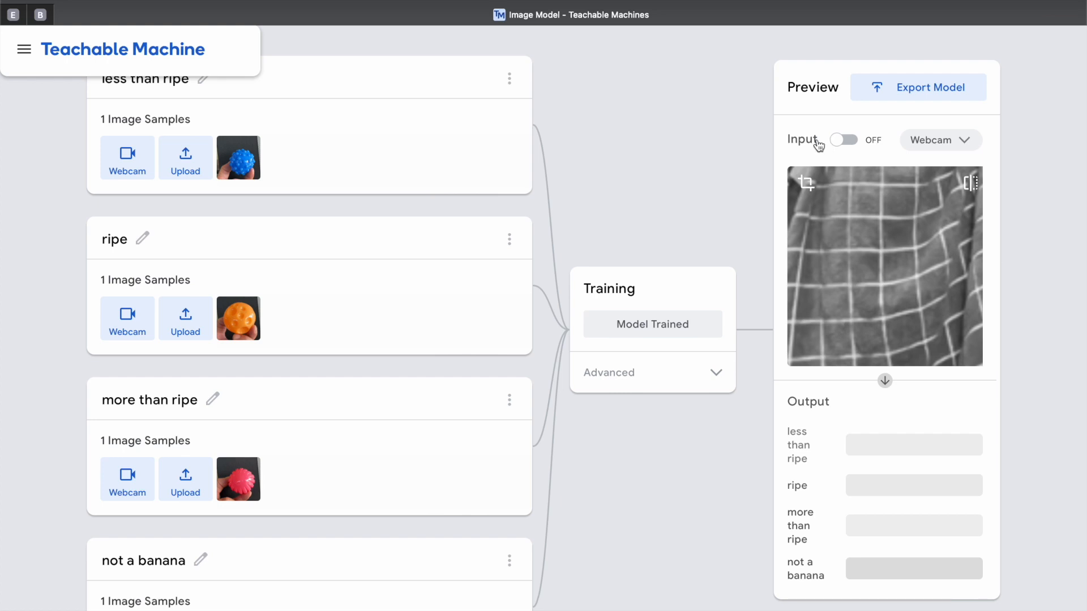
scroll(581, 247, up, 1)
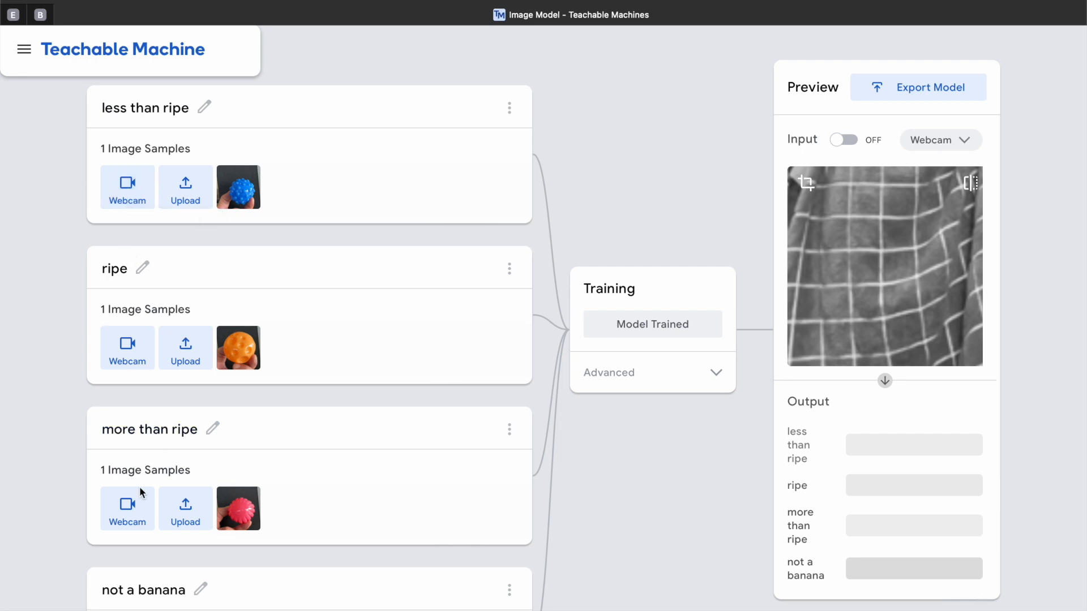
click(138, 505)
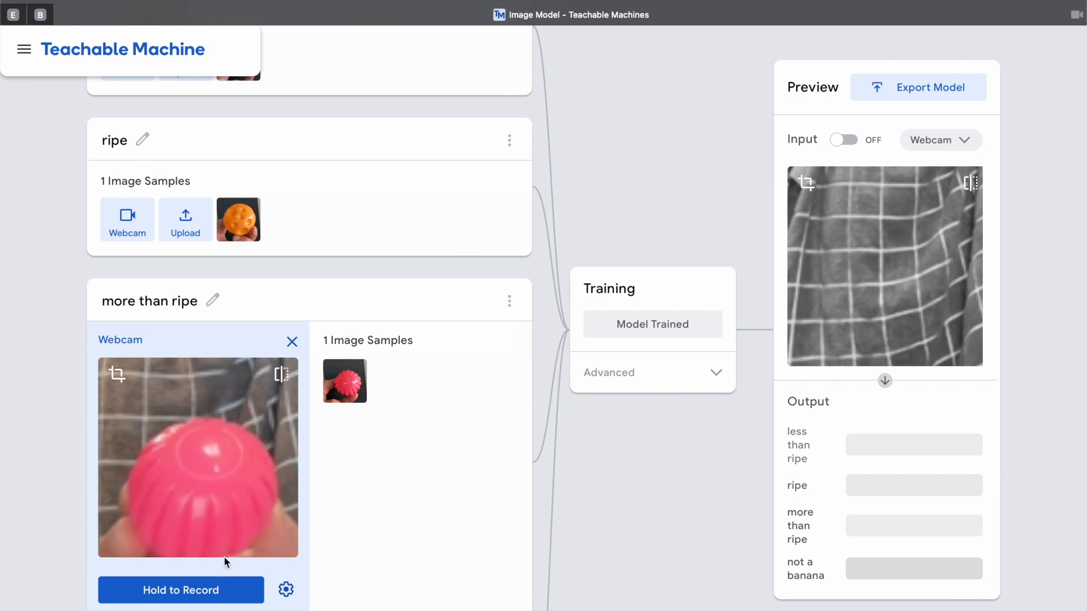
drag(199, 596, 203, 597)
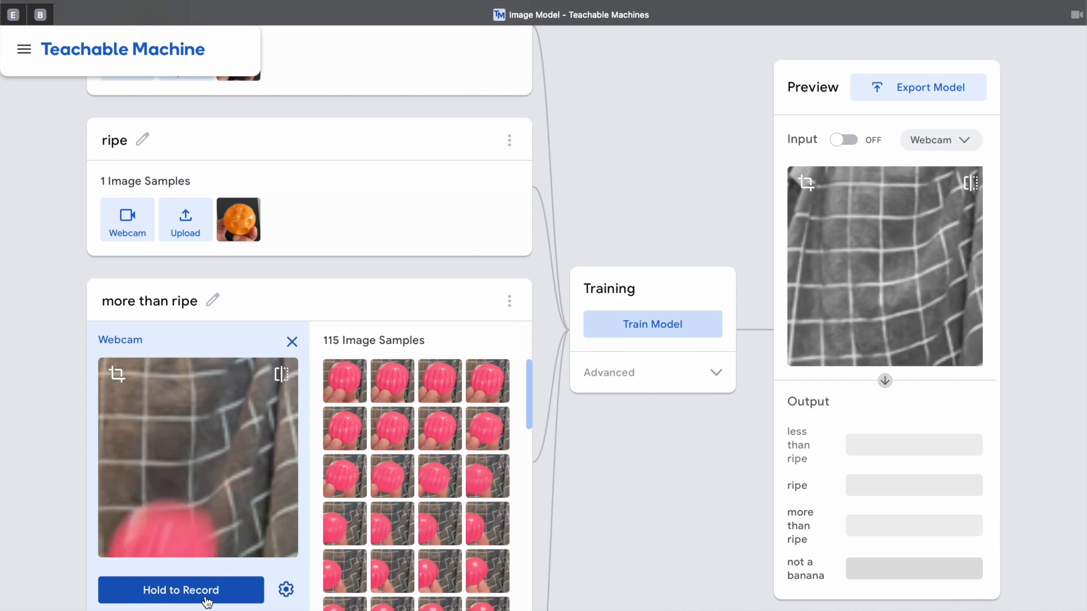
- Record webcam samples of the orange ball for the "ripe" class, bringing it to about 106 image samples
scroll(209, 321, down, 5)
scroll(210, 321, up, 5)
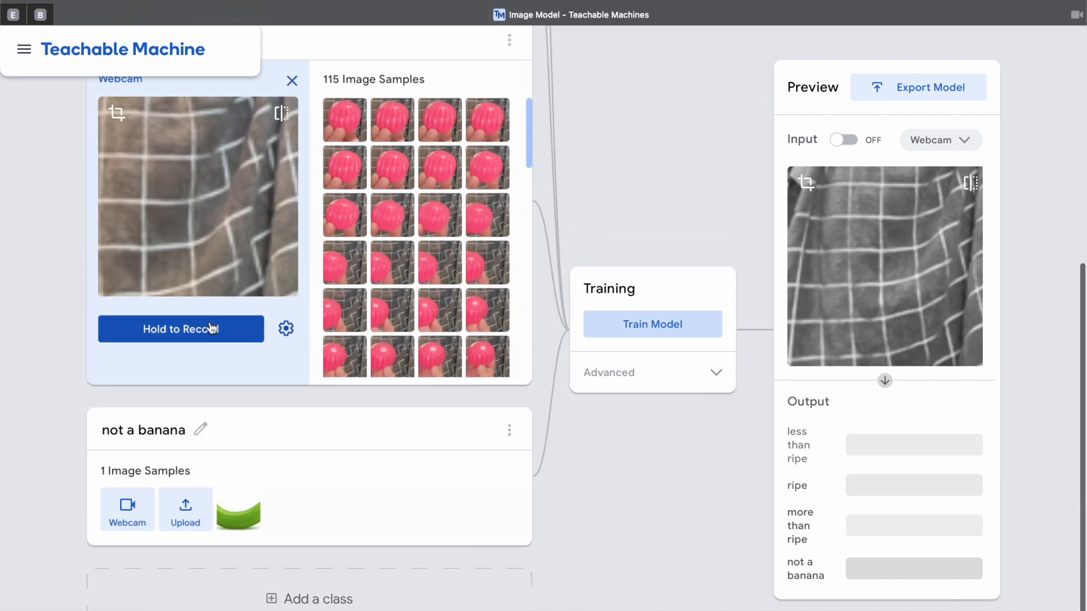
scroll(210, 322, down, 4)
scroll(212, 324, up, 7)
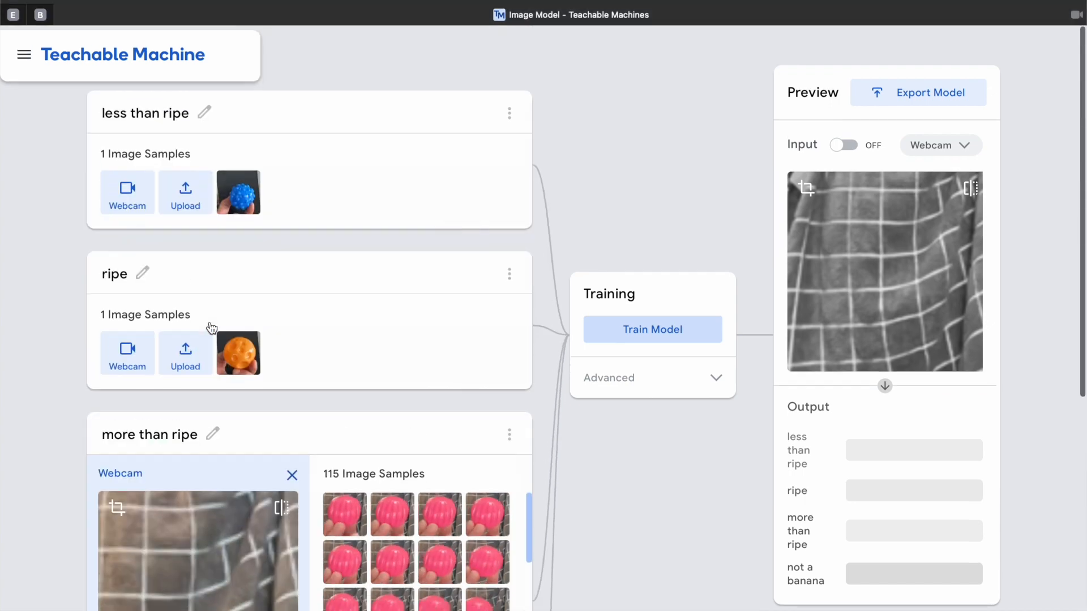
click(138, 358)
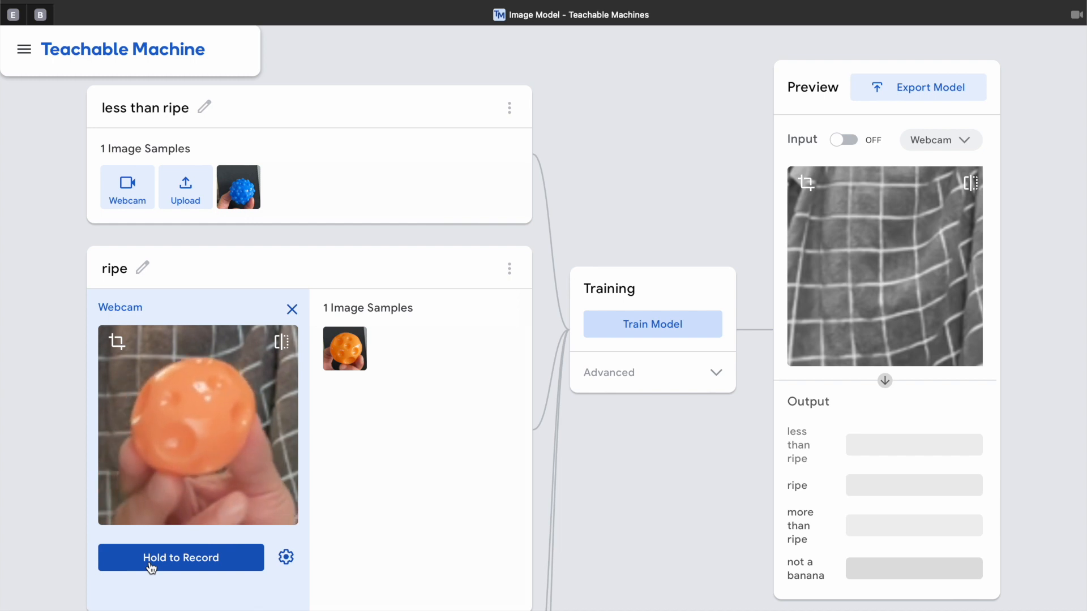
drag(150, 567, 151, 567)
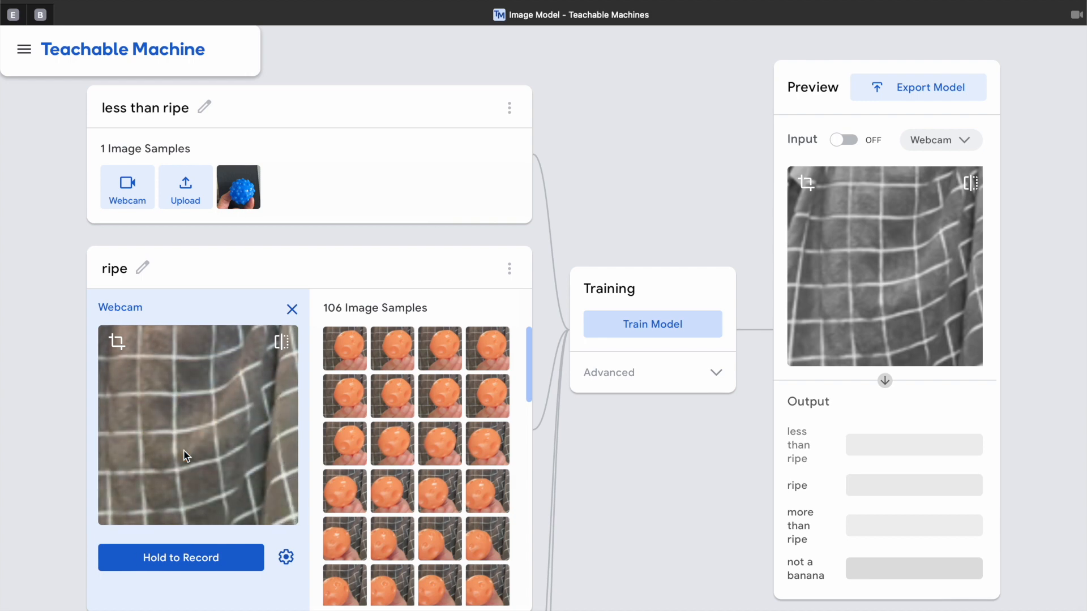
- Record webcam samples of the blue ball for the "less than ripe" class, bringing it to about 105 image samples
click(131, 201)
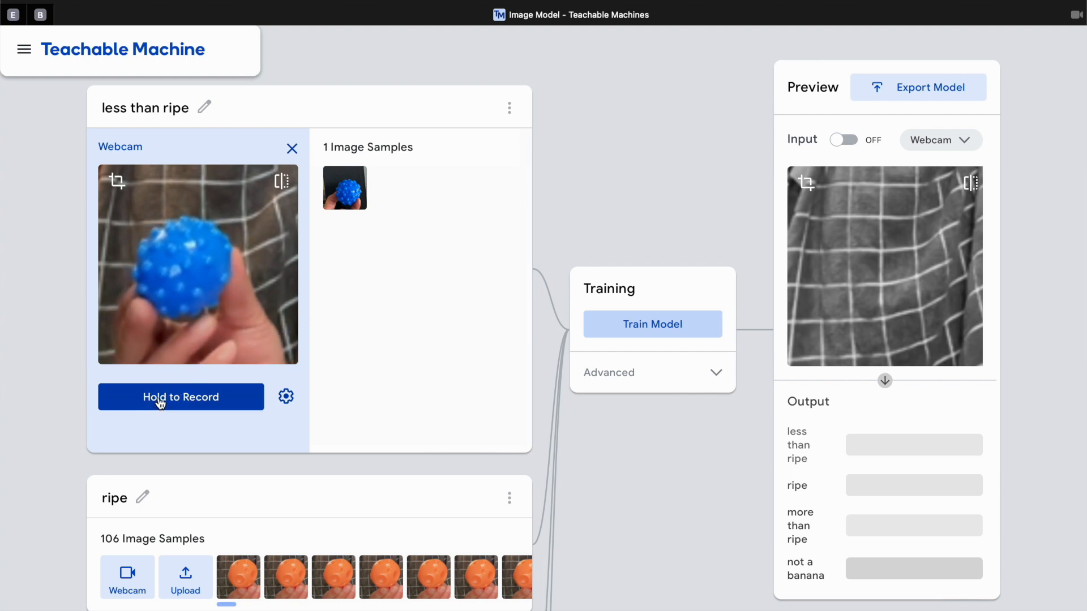
drag(164, 402, 165, 400)
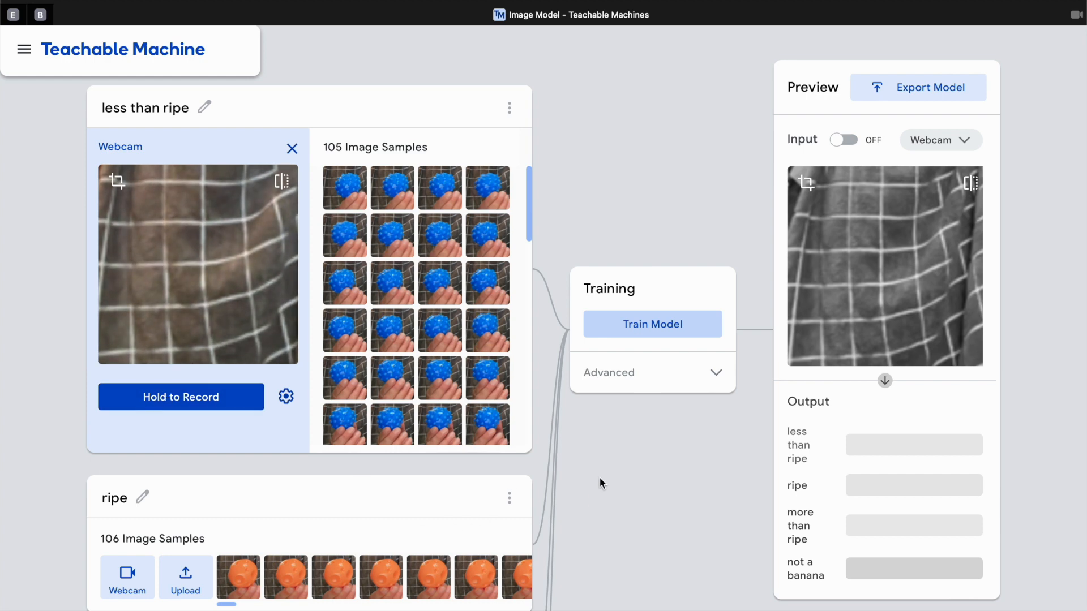
- Retrain the model with the recorded samples and test it in the live webcam preview, switching the preview input off at the end
click(651, 333)
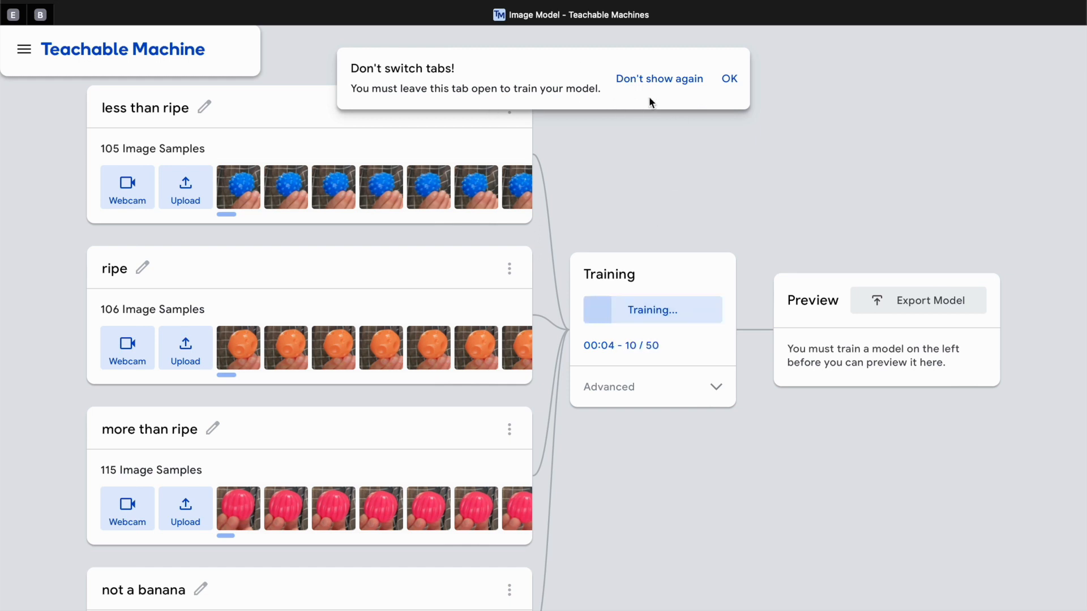
click(730, 81)
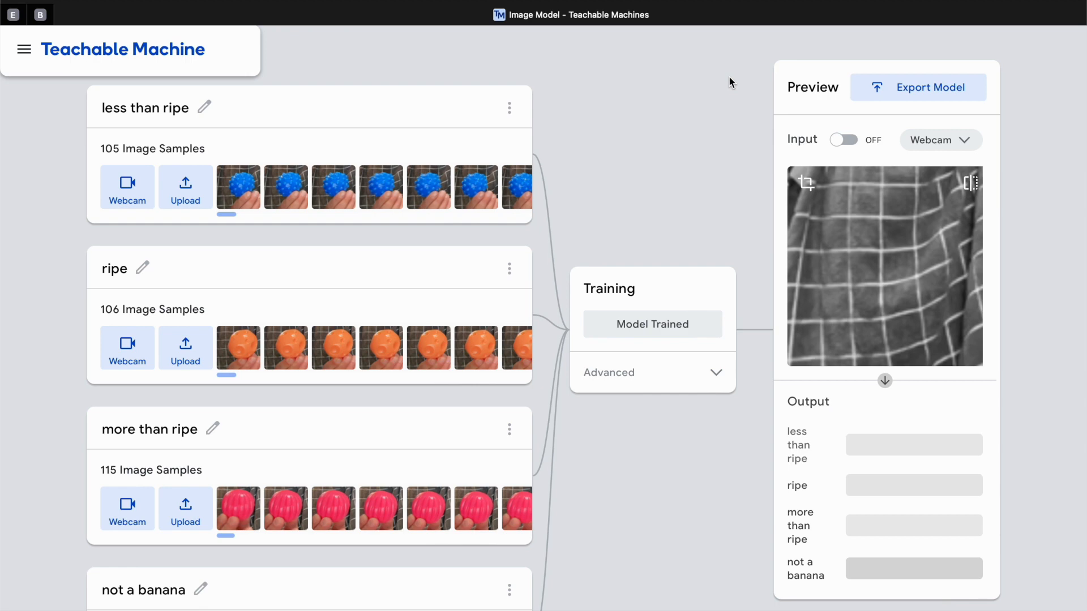
click(856, 142)
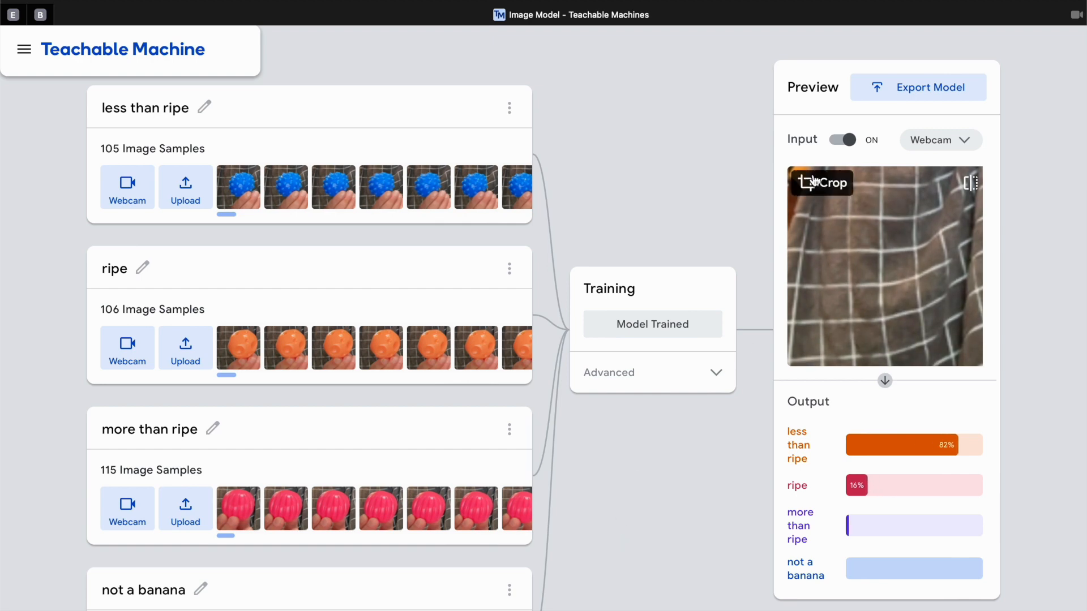
click(836, 142)
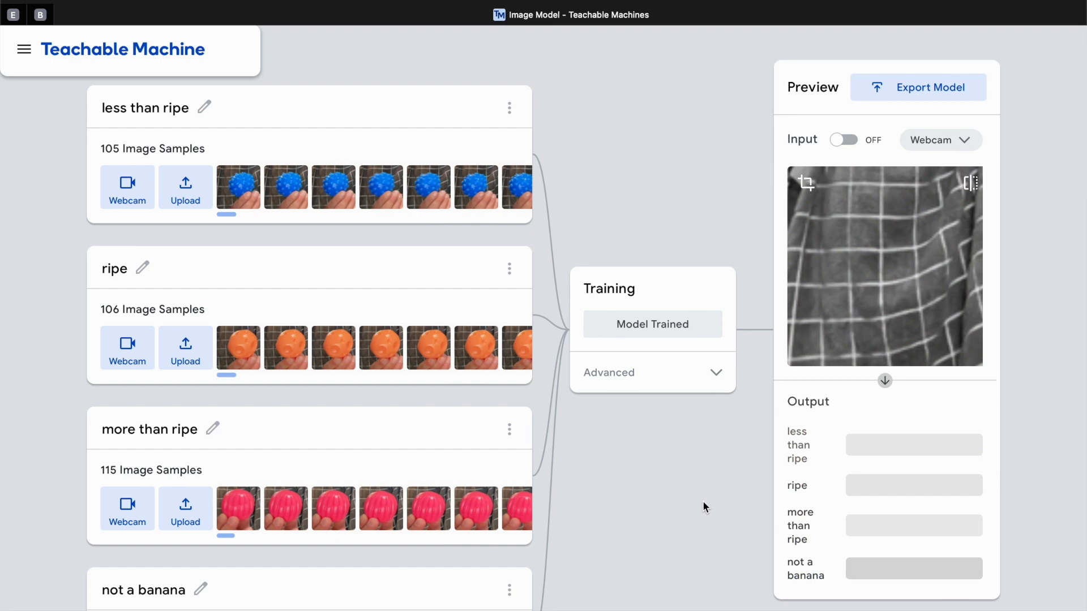